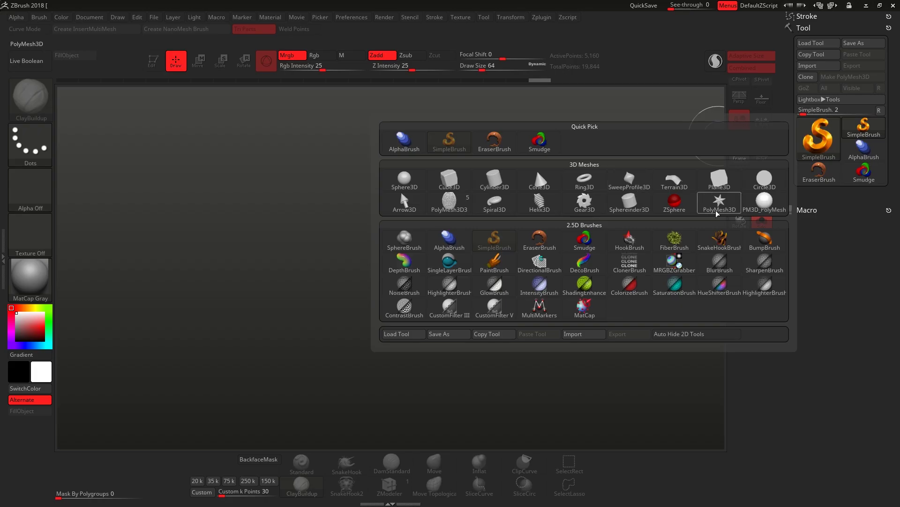
Draw the PolyMesh3D star at the canvas centre in Edit mode and rotate it edge-on.
double_click(717, 202)
drag(351, 296, 349, 359)
click(151, 61)
drag(247, 314, 274, 335)
Show the floor grid and swap the star for a Sphere 3D through the gizmo menu.
key(shift+p)
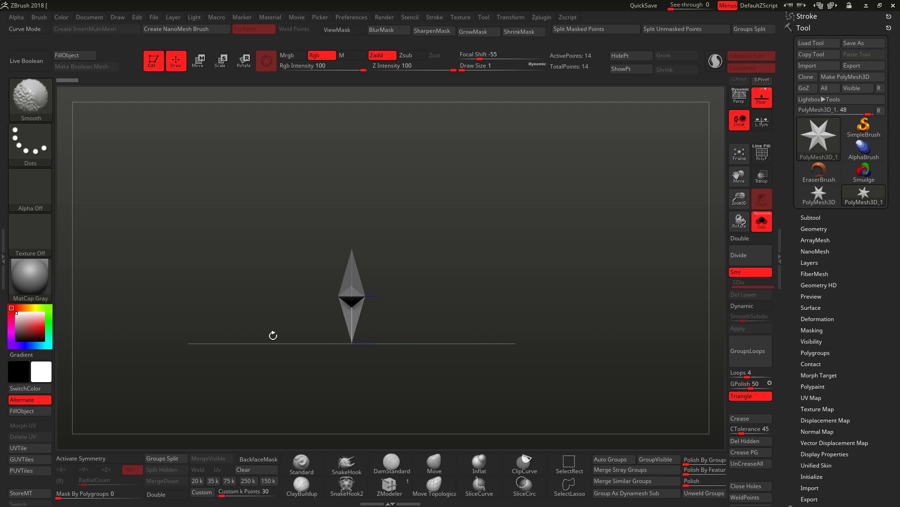
mouse_move(268, 277)
alt+mouse_down()
mouse_move(332, 261)
mouse_move(347, 276)
alt+mouse_up()
key(w)
click(380, 205)
click(685, 214)
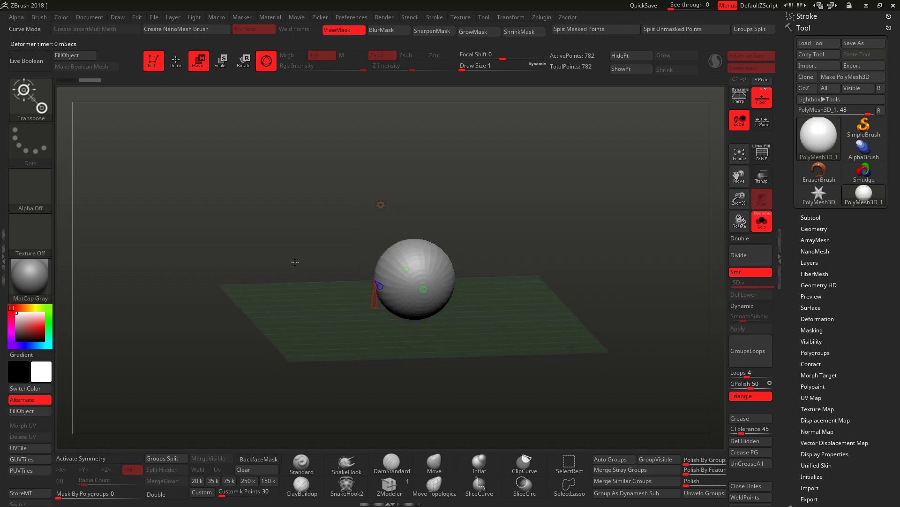
Turn on PolyF and stretch the sphere along Y into a tall egg shape.
shift+drag(295, 262, 335, 264)
key(shift+f)
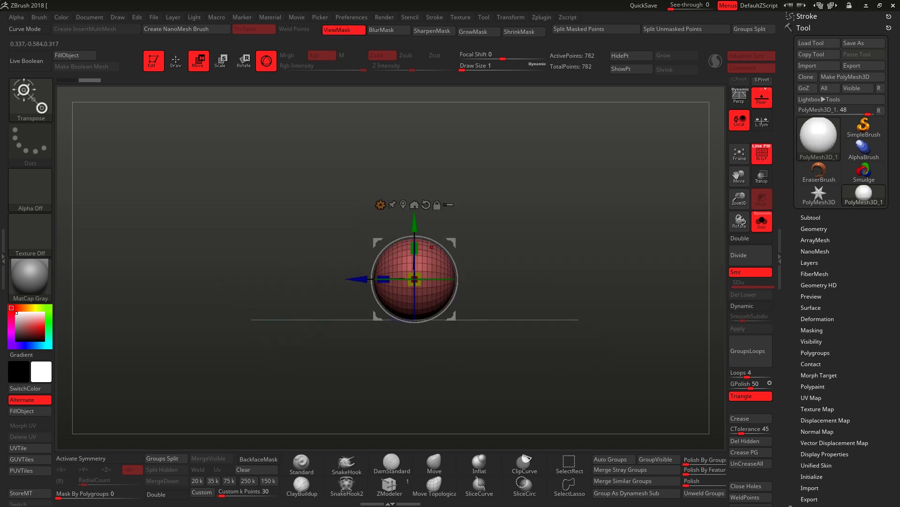
mouse_move(430, 244)
mouse_down()
mouse_move(367, 261)
mouse_move(414, 205)
mouse_up()
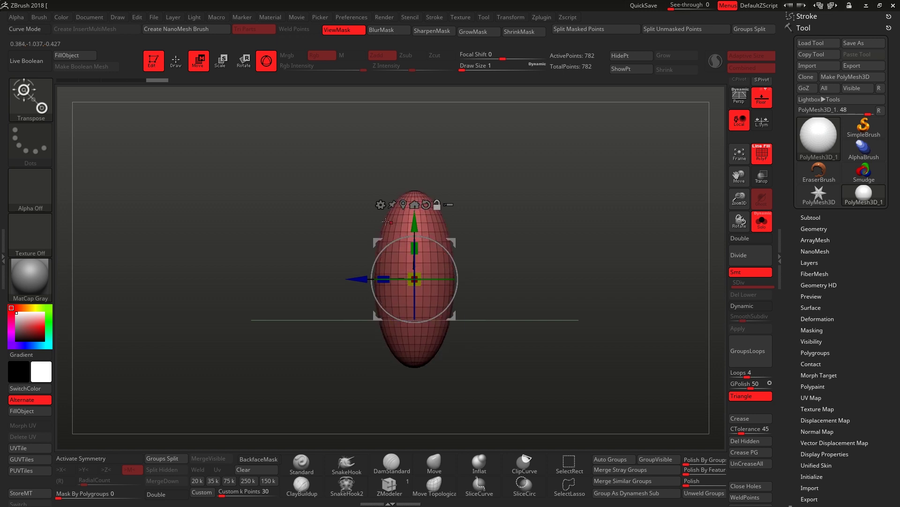
key(q)
key(f)
ctrl+shift+drag(361, 135, 400, 163)
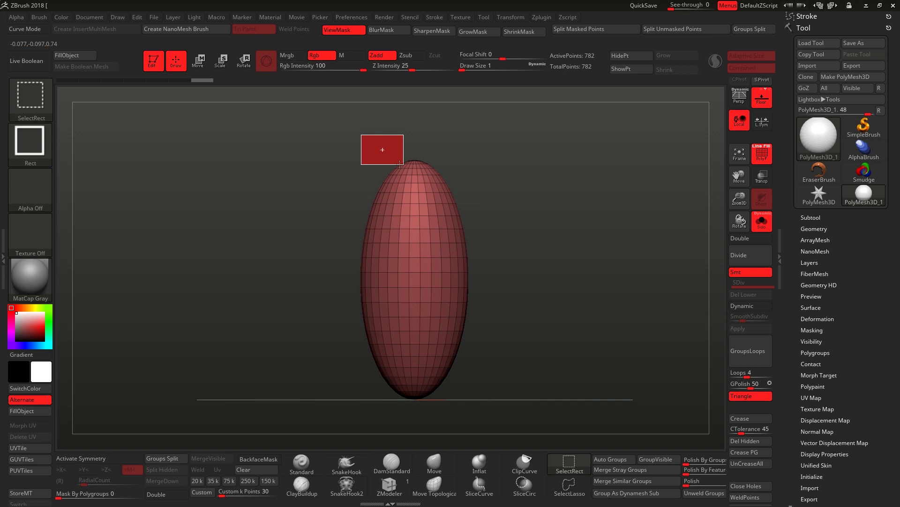
Hide the egg's bottom tip and tilt the view to look into the open top.
ctrl+shift+drag(400, 164, 399, 165)
ctrl+shift+drag(318, 415, 469, 390)
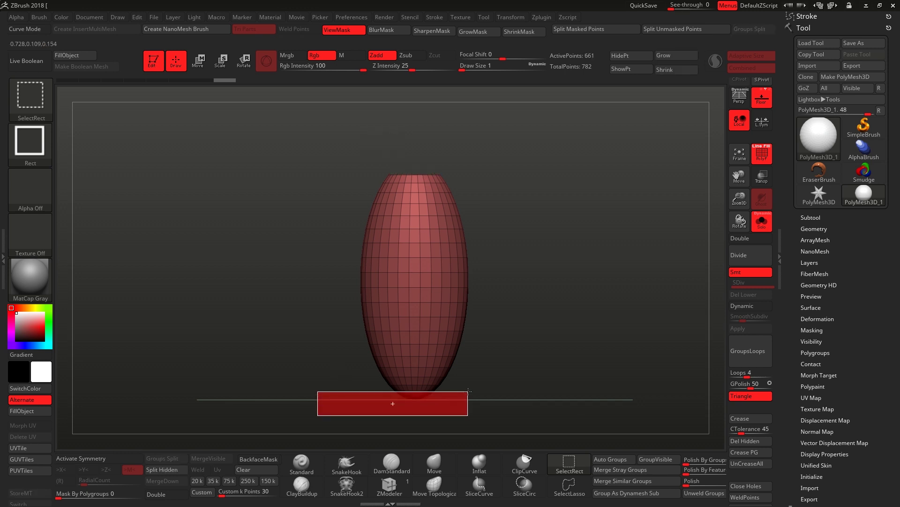
ctrl+shift+drag(468, 390, 468, 391)
mouse_move(525, 376)
mouse_down()
mouse_move(552, 335)
mouse_move(563, 282)
mouse_up()
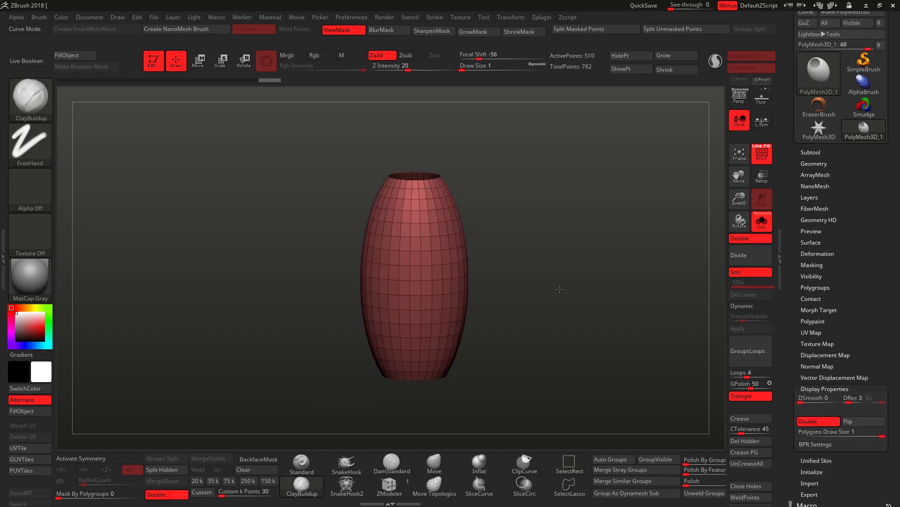
key(w)
click(829, 164)
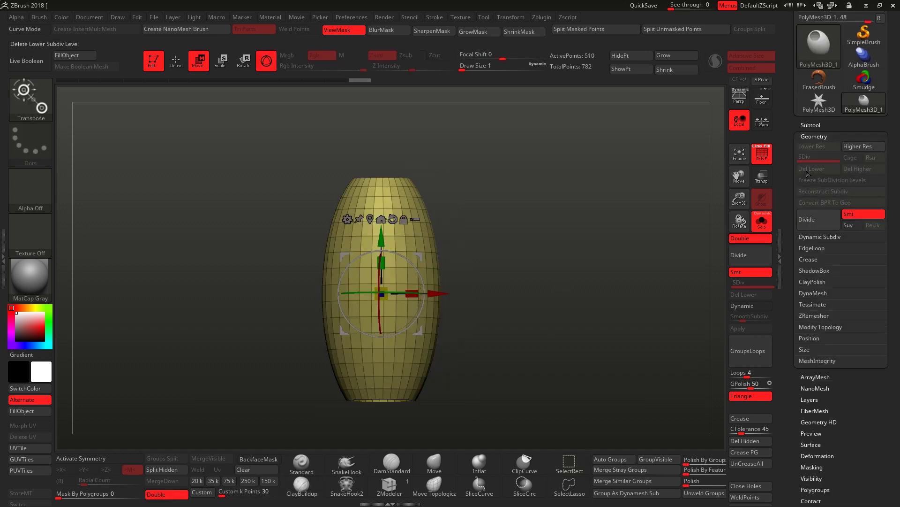
Delete the hidden tips with Del Hidden and spiral the tube using the gizmo's Twist deformer.
click(817, 326)
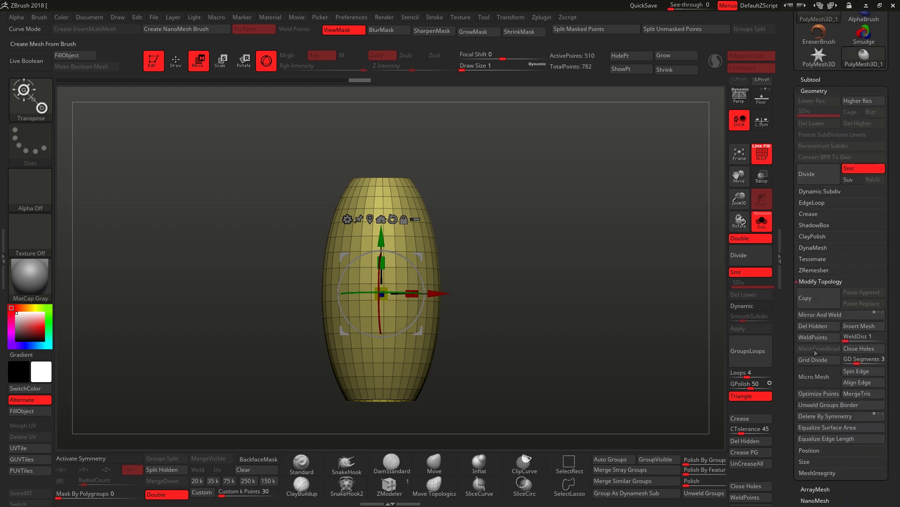
click(809, 327)
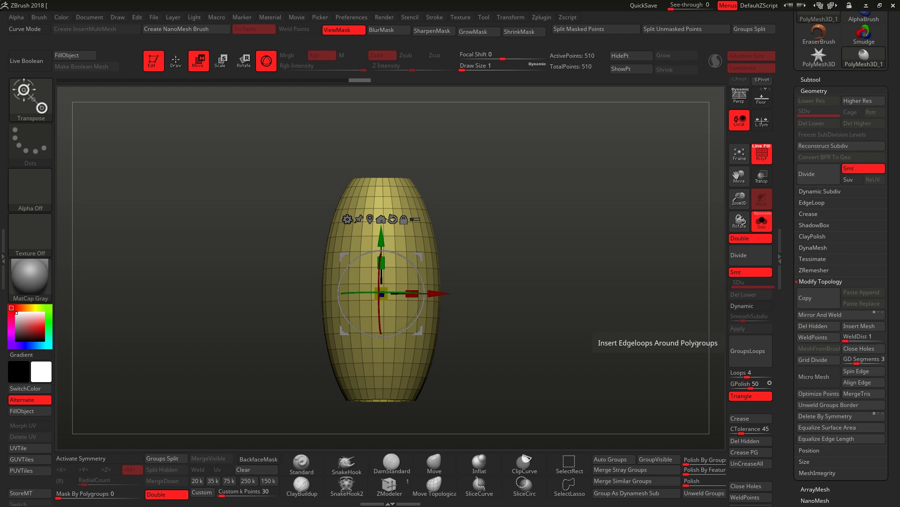
click(347, 219)
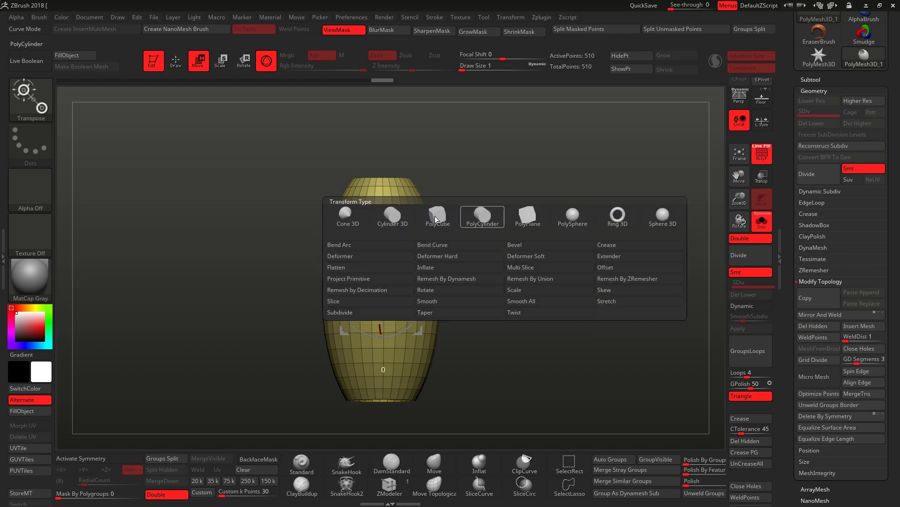
click(514, 313)
drag(382, 172, 411, 124)
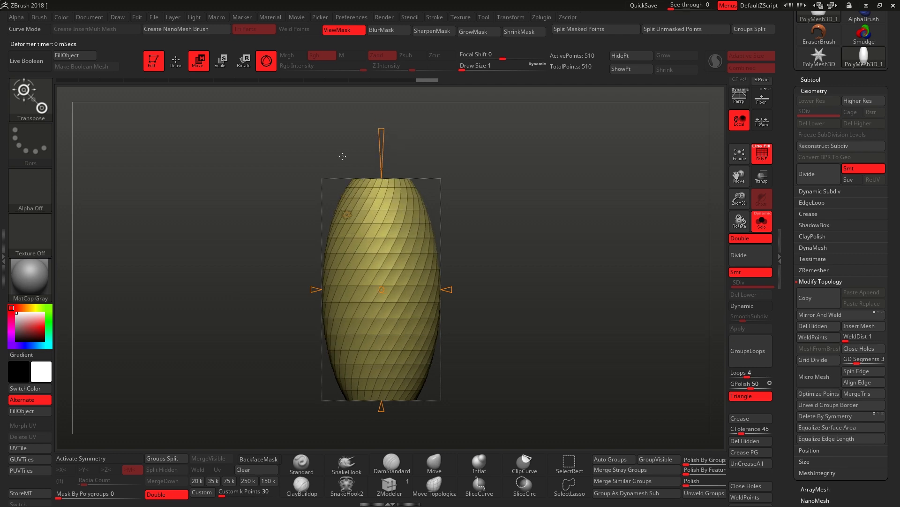
Wrap the twisted vase in a Deformer Soft cage and widen it along X.
click(348, 214)
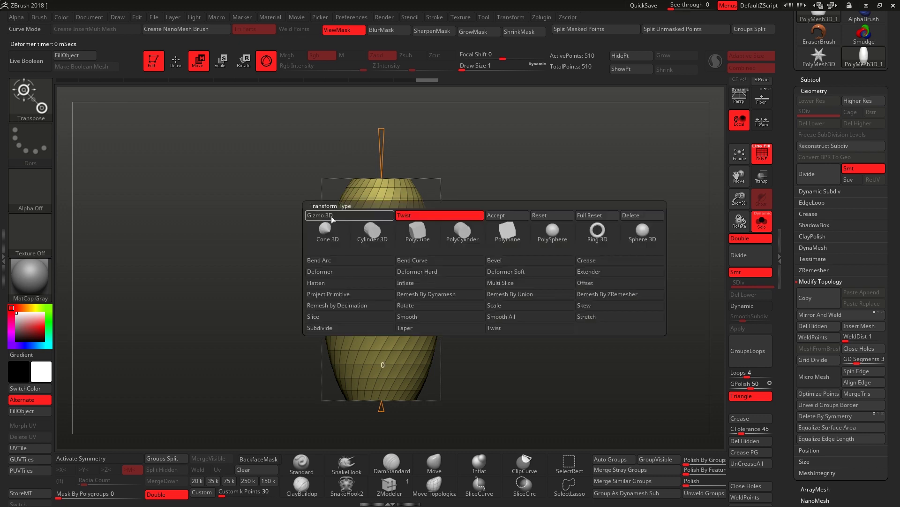
click(332, 219)
click(347, 218)
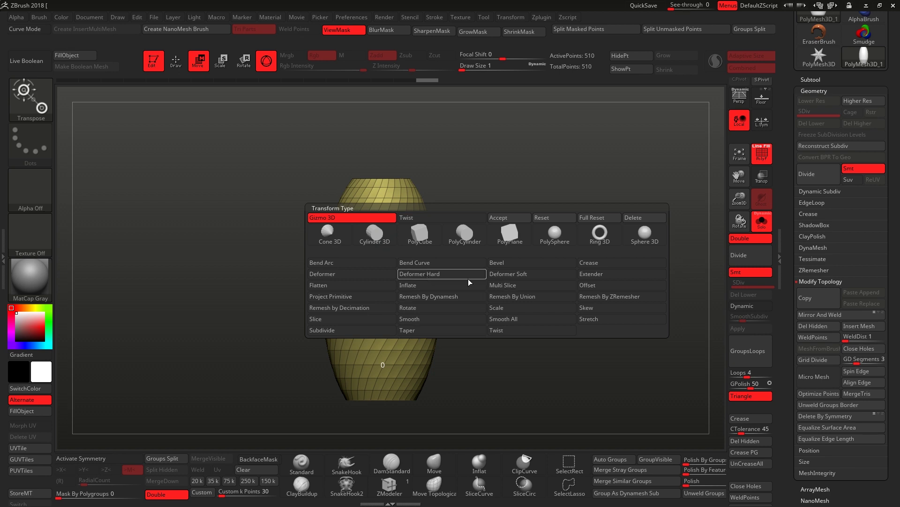
click(506, 274)
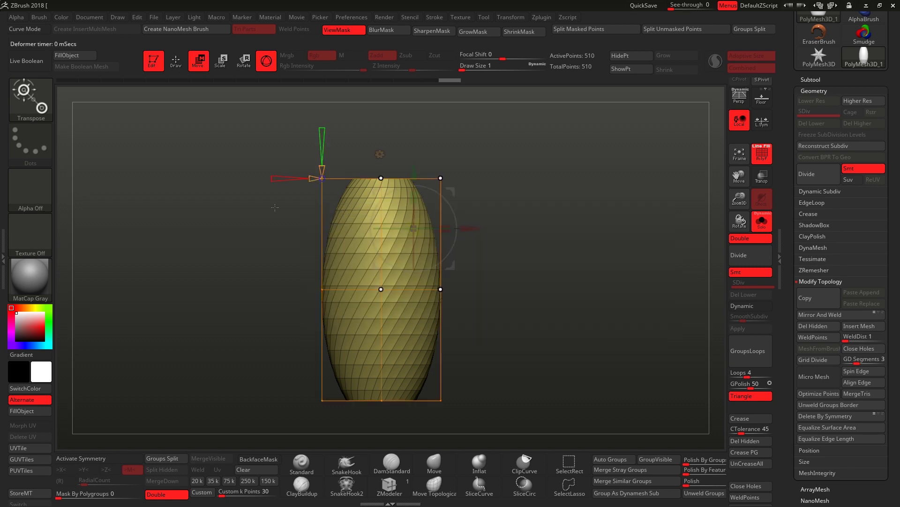
mouse_move(270, 217)
mouse_down()
mouse_move(256, 216)
mouse_move(412, 267)
mouse_up()
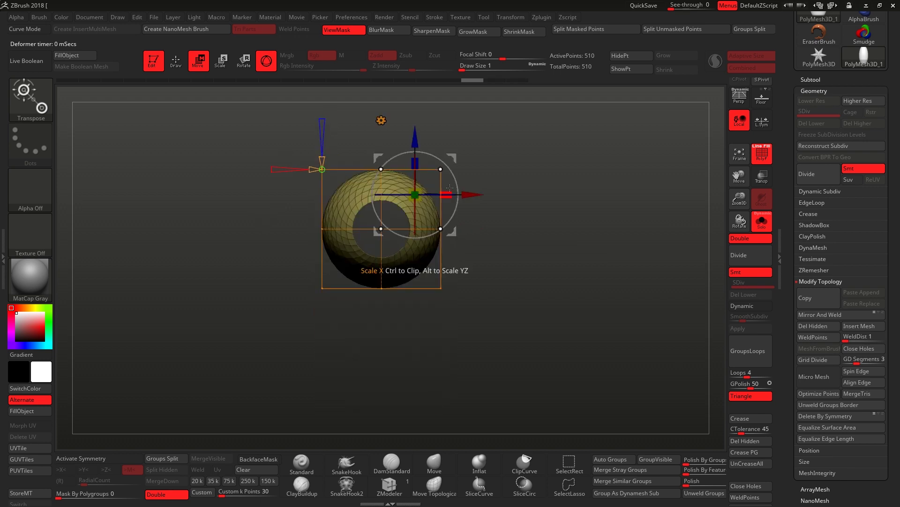
mouse_move(450, 188)
mouse_down()
mouse_move(475, 194)
mouse_move(414, 139)
mouse_move(477, 275)
mouse_up()
Apply ZModeler's Inset action to all polygons, turning the vase into a diamond lattice.
key(q)
key(b)
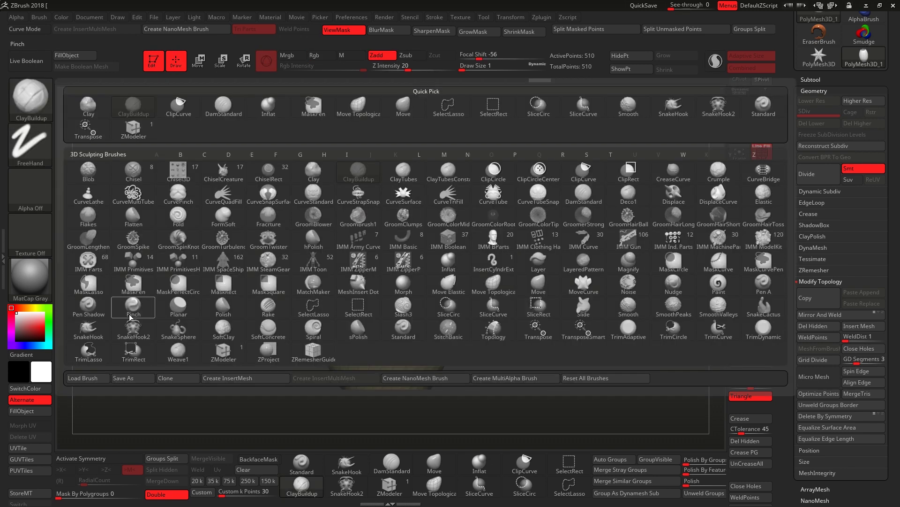
click(224, 356)
key(f)
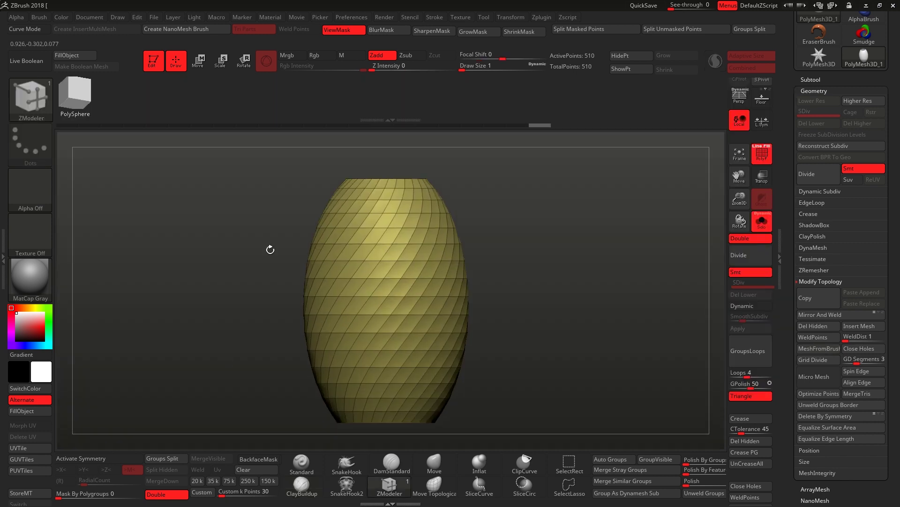
key(space)
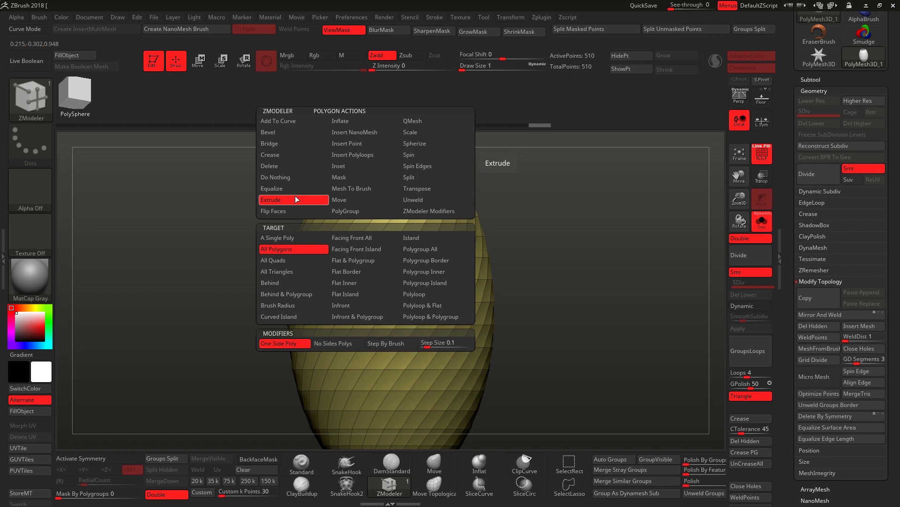
click(358, 170)
click(368, 285)
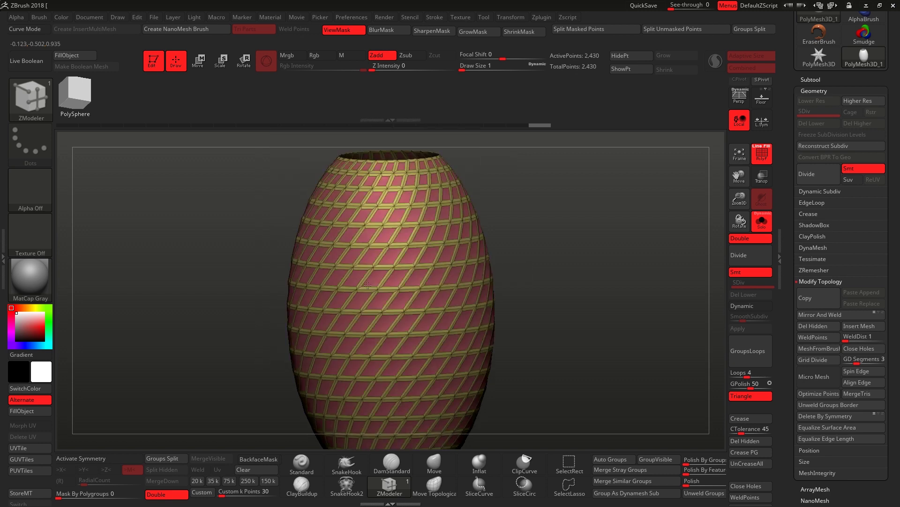
Run MaskByFeature with only Groups enabled, Border and Crease turned off.
click(801, 92)
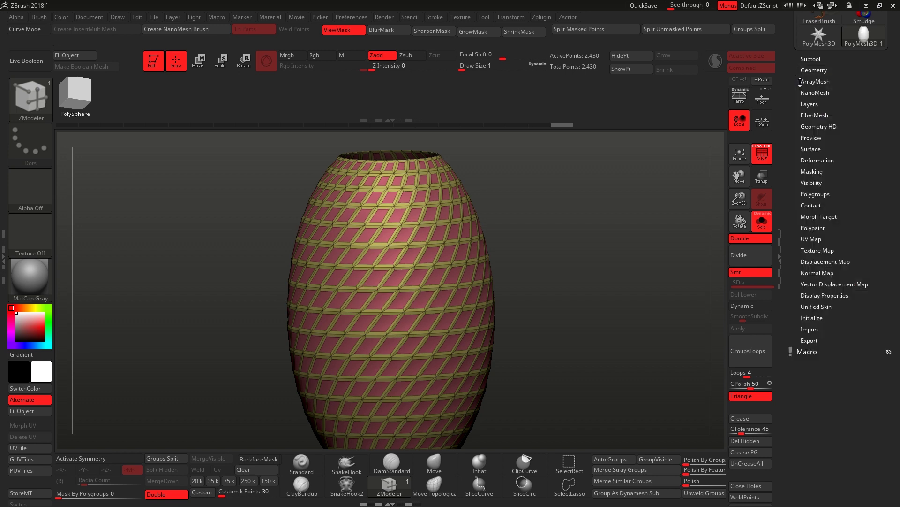
click(811, 171)
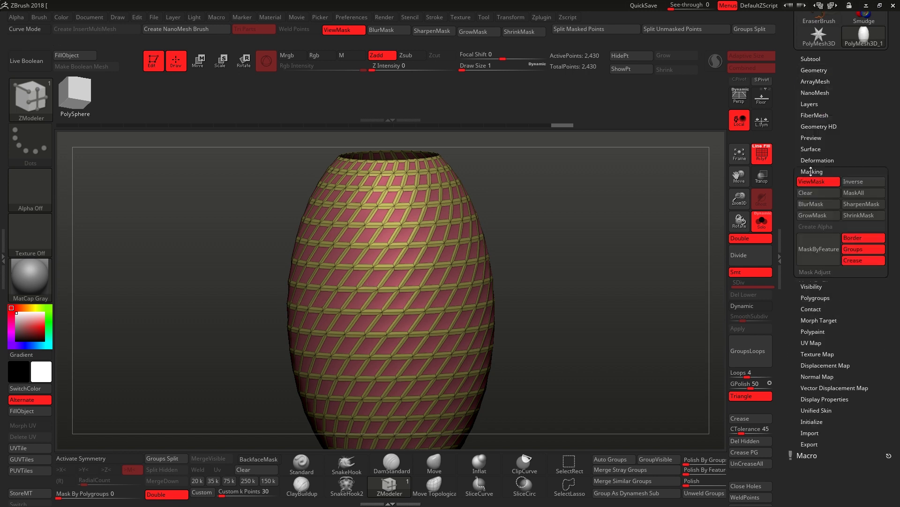
click(851, 238)
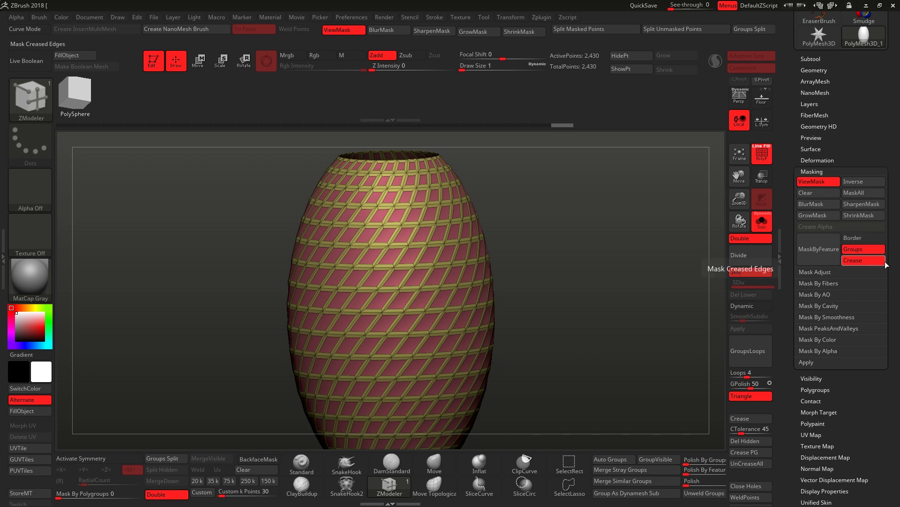
click(884, 262)
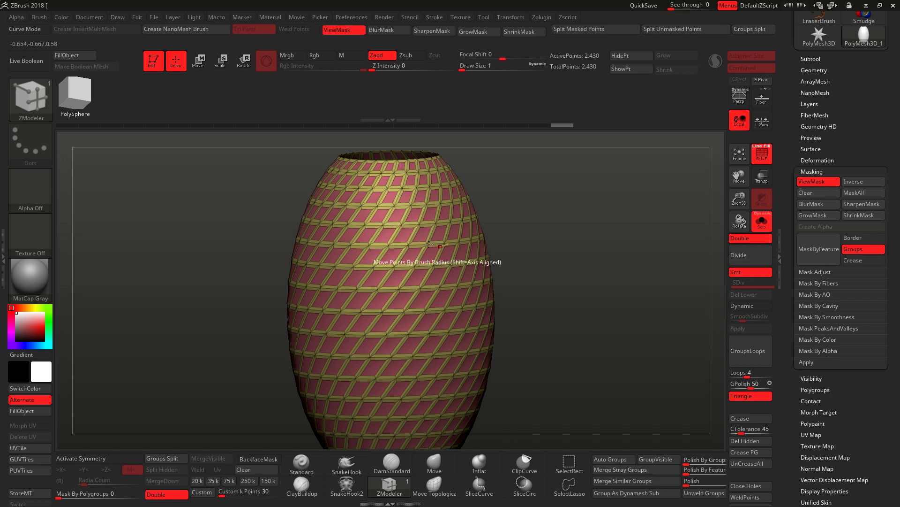
click(814, 260)
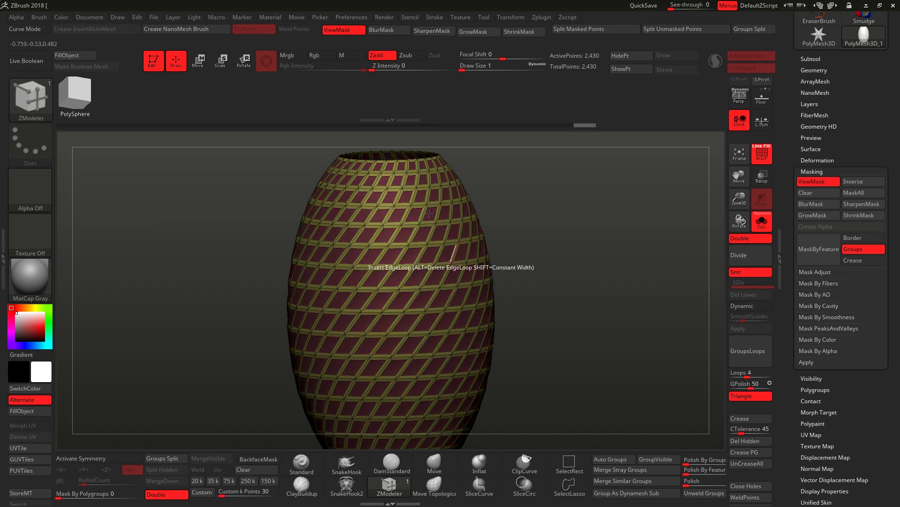
click(810, 58)
Split Masked Points into a separate PolyMesh3D_2 subtool and toggle Solo to inspect both.
drag(794, 211, 792, 143)
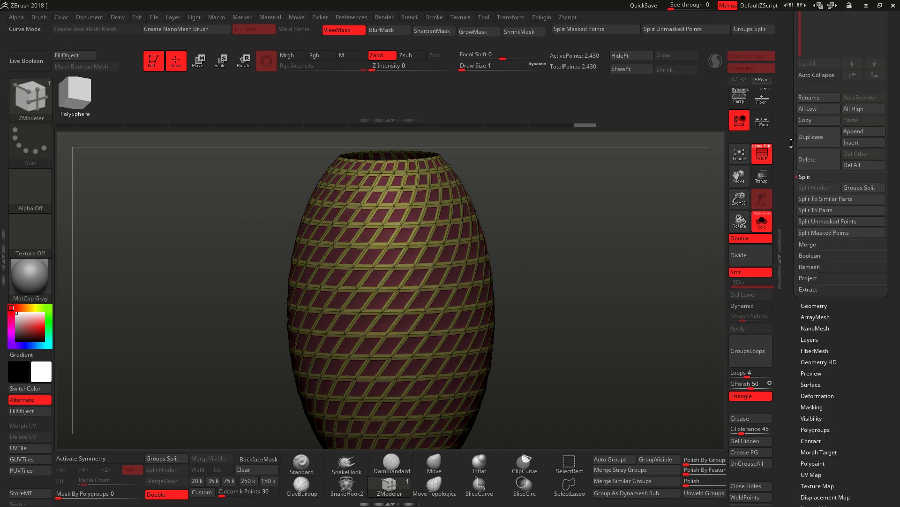
click(826, 224)
drag(782, 174, 782, 363)
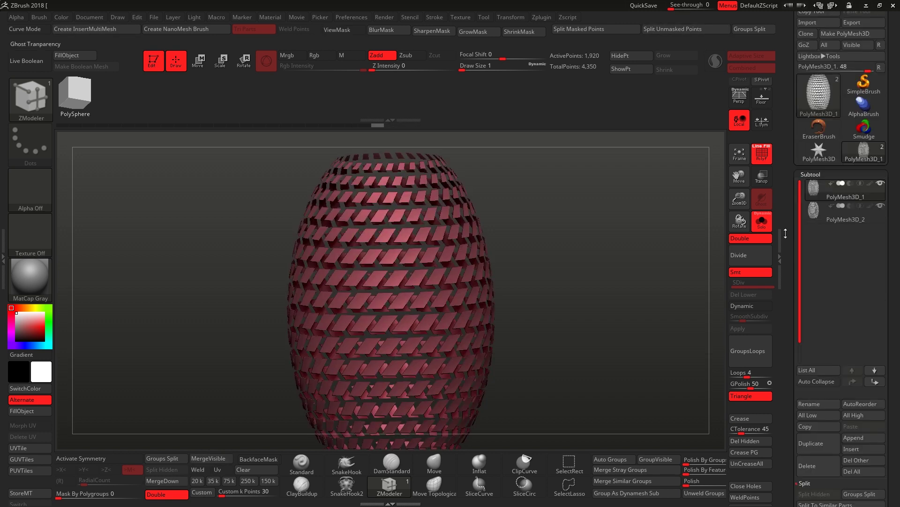
click(758, 228)
mouse_move(837, 215)
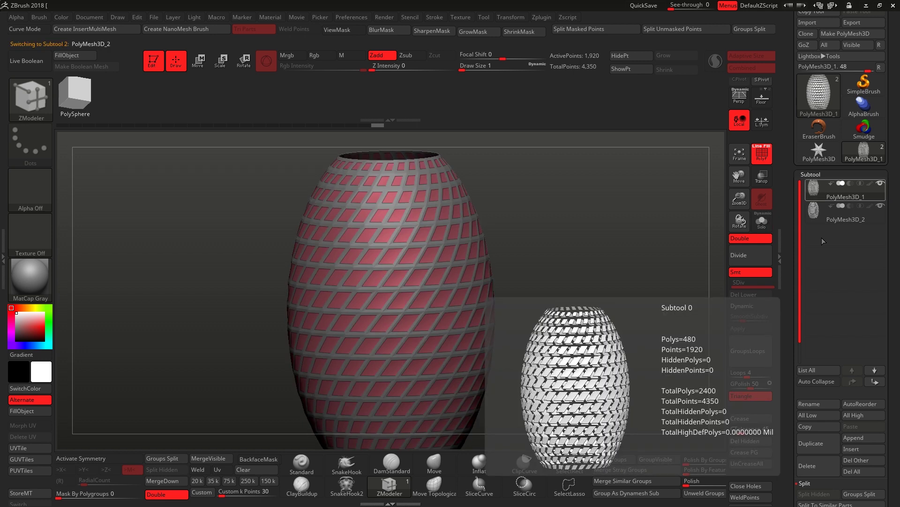
key(alt+shift+s)
Extrude all polygons of the PolyMesh3D_2 lattice with ZModeler to thicken it.
click(844, 215)
key(space)
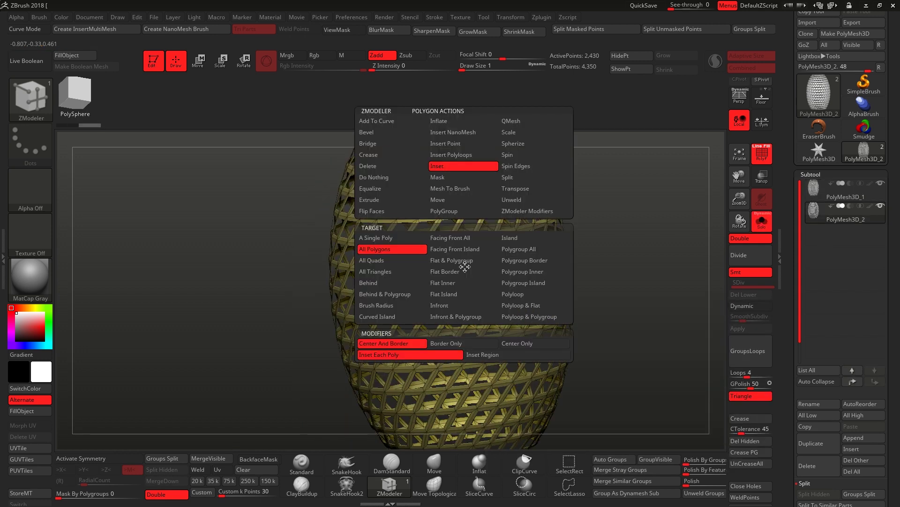
click(371, 205)
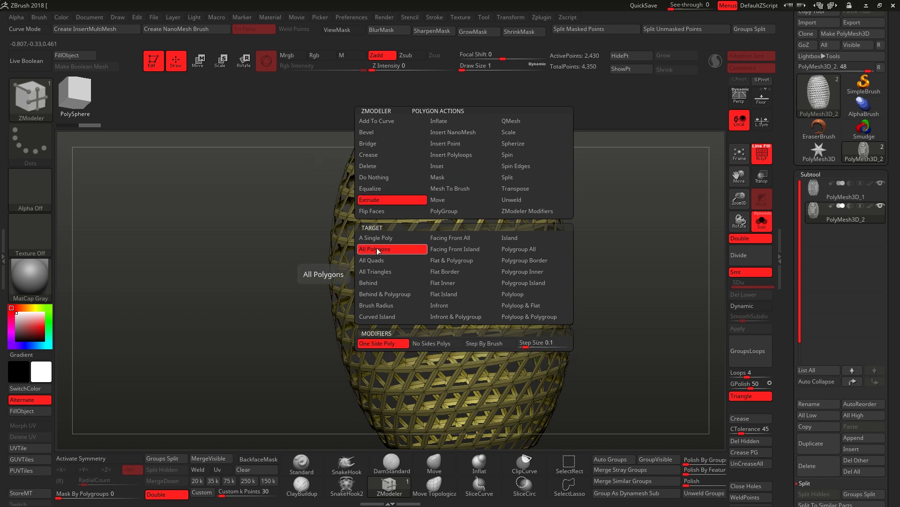
click(378, 251)
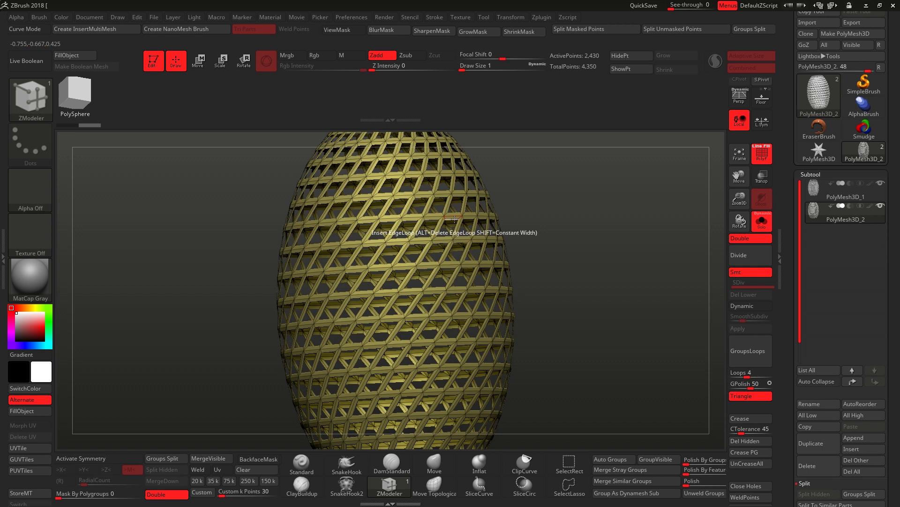
drag(454, 219, 456, 215)
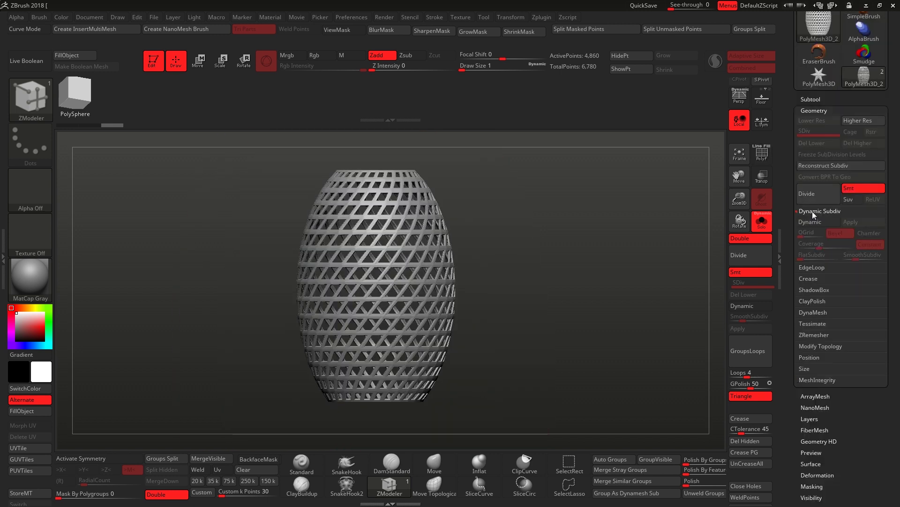
Turn on Dynamic Subdiv for the lattice and select the PolyMesh3D_1 panel subtool.
click(814, 220)
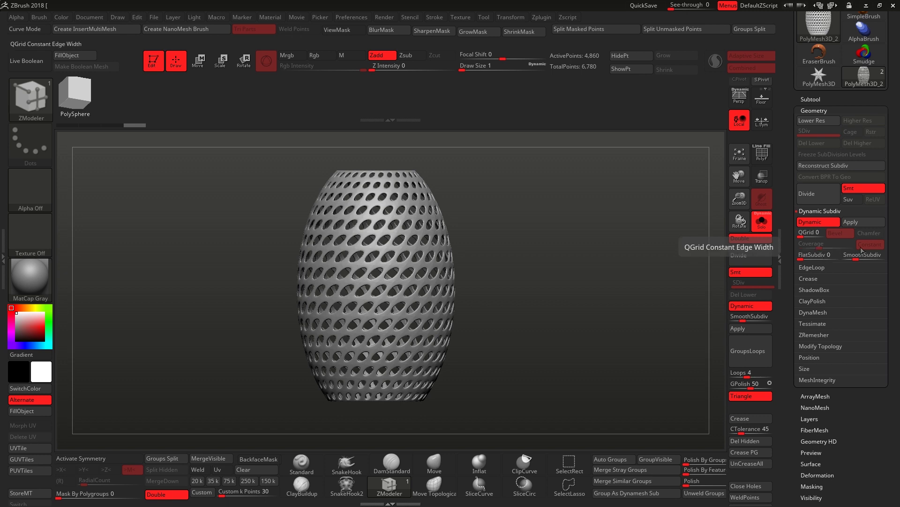
click(810, 99)
click(815, 117)
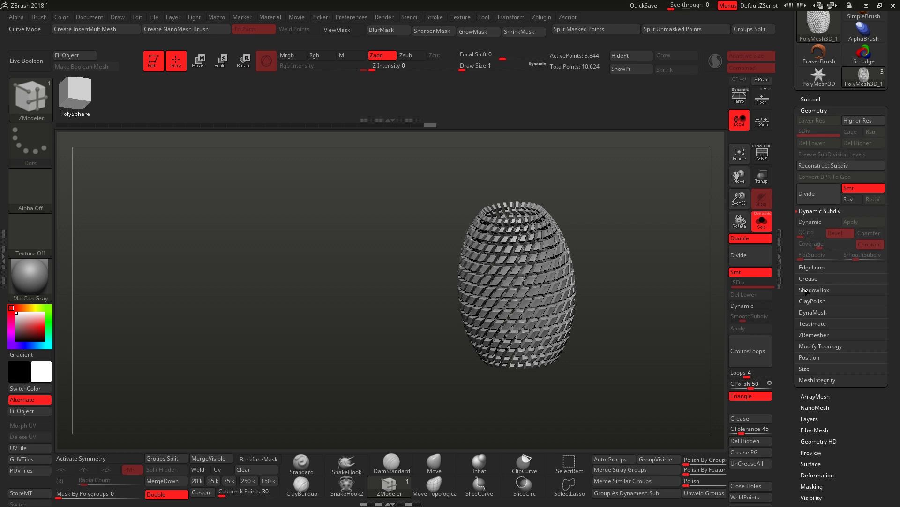
Enable Dynamic Subdiv on the diamond panels and hide the polyframe so they preview as rounded ovals.
click(809, 278)
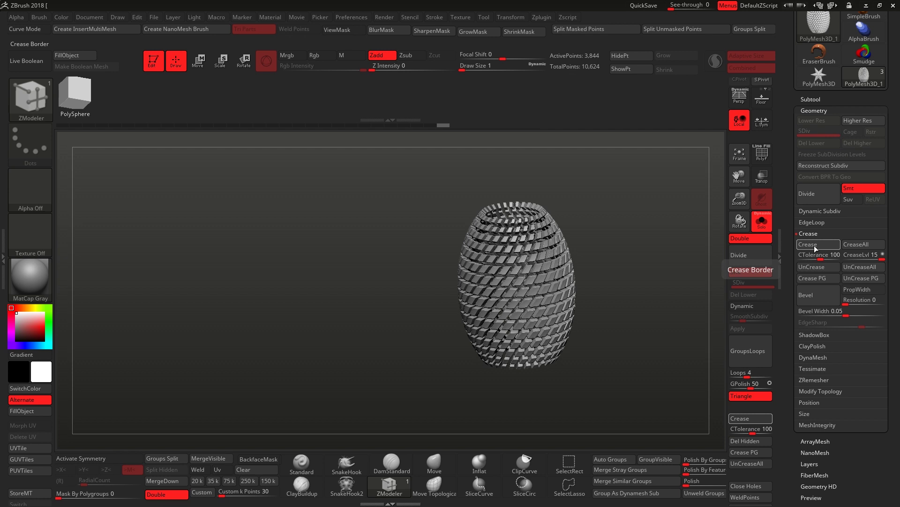
click(820, 211)
click(815, 222)
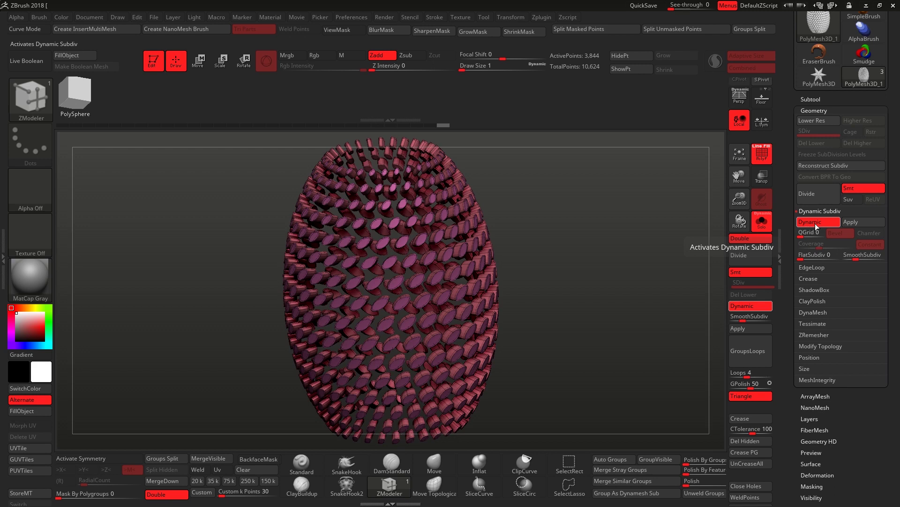
key(shift+f)
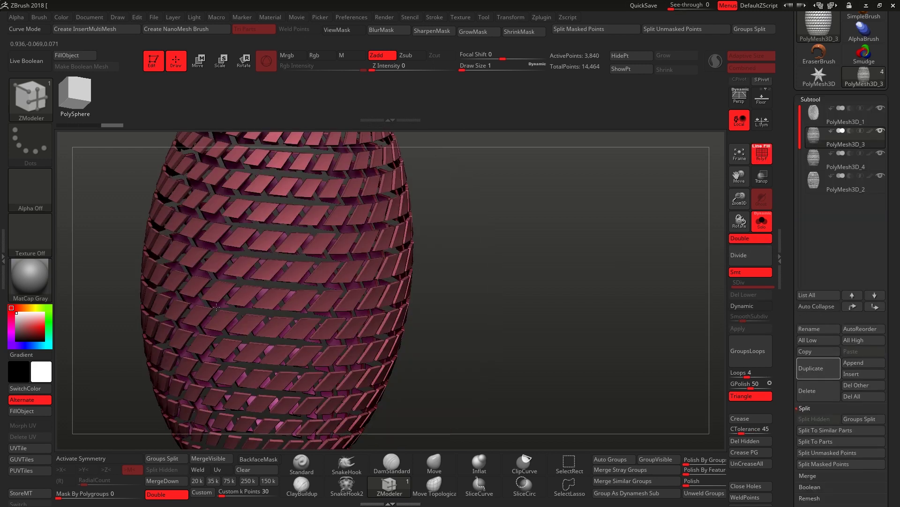
Extrude every PolyMesh3D_4 polygon with ZModeler into thick protruding fins, reaching 3,840 points.
right_drag(217, 307, 350, 256)
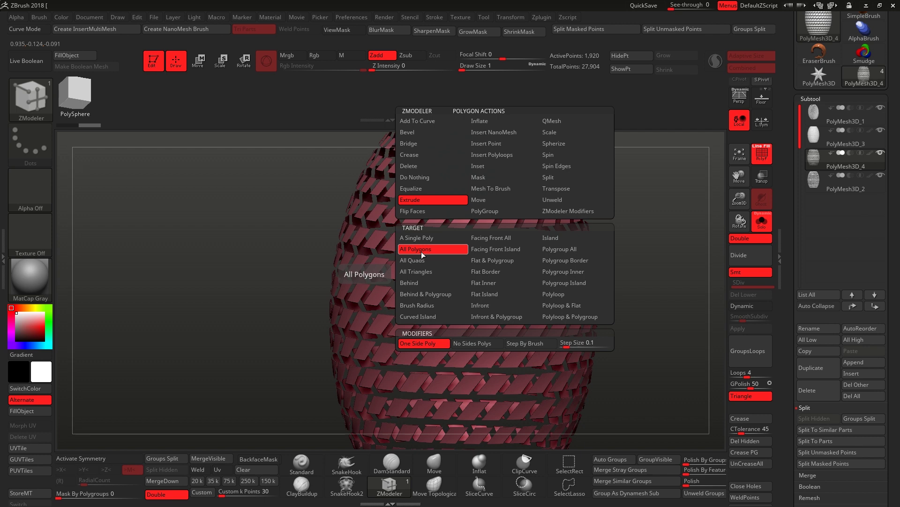
click(421, 252)
drag(516, 281, 624, 328)
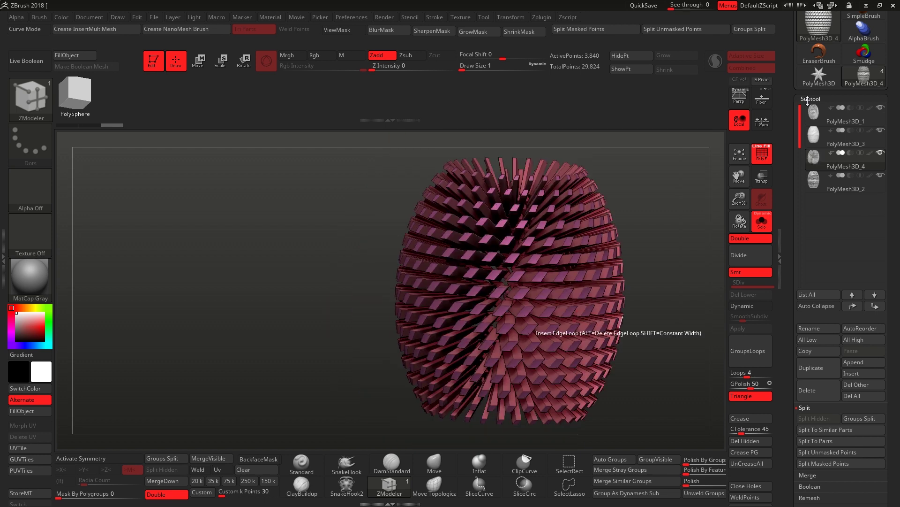
click(807, 100)
click(814, 109)
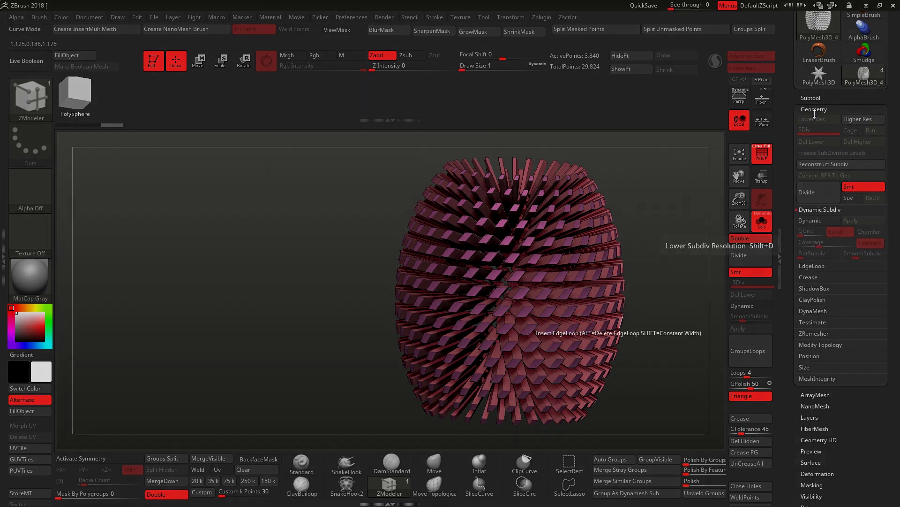